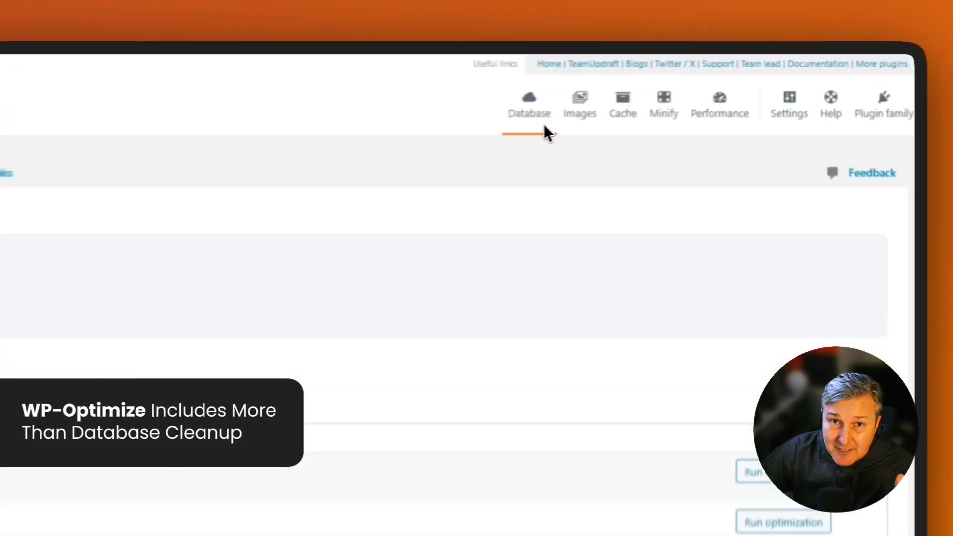
Review the WP-Optimize database optimizations, image compression and page cache settings, and open the Minify section.
{"action": "scroll", "coordinate": [645, 330], "scroll_direction": "down", "scroll_amount": 3}
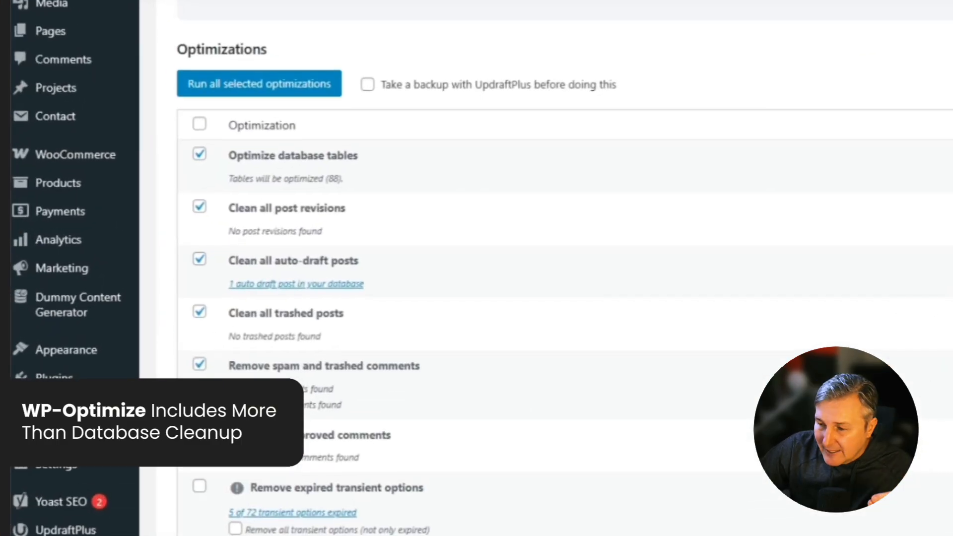
{"action": "scroll", "coordinate": [646, 321], "scroll_direction": "up", "scroll_amount": 3}
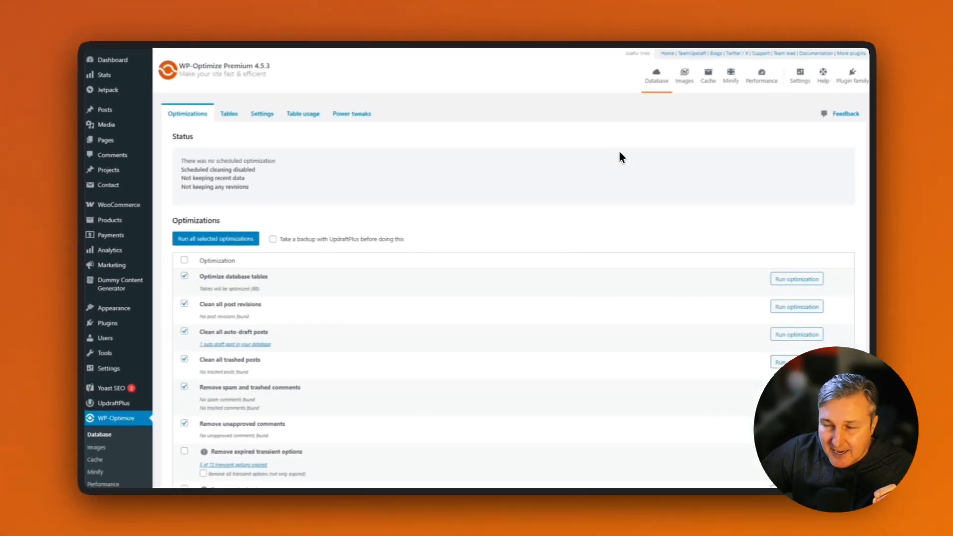
{"action": "left_click", "coordinate": [685, 79]}
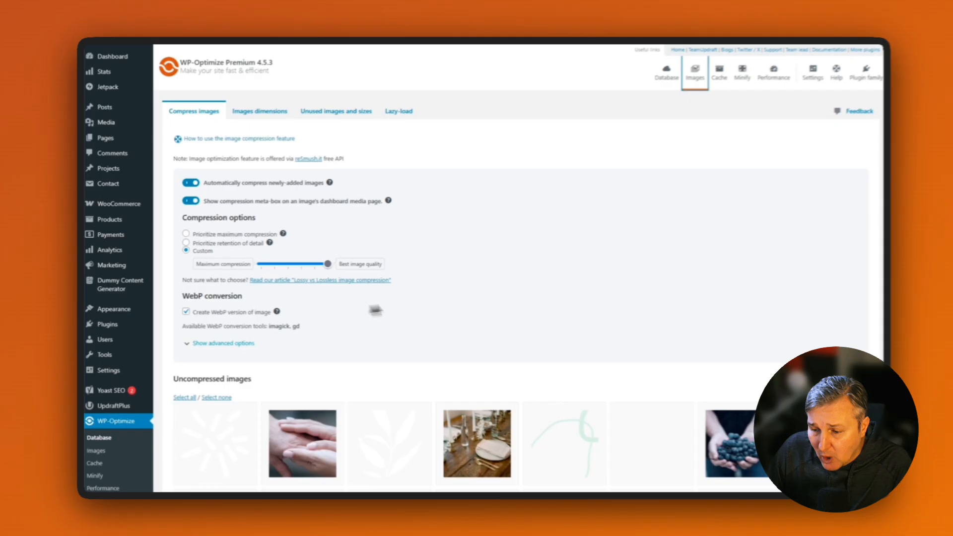
{"action": "left_click", "coordinate": [715, 78]}
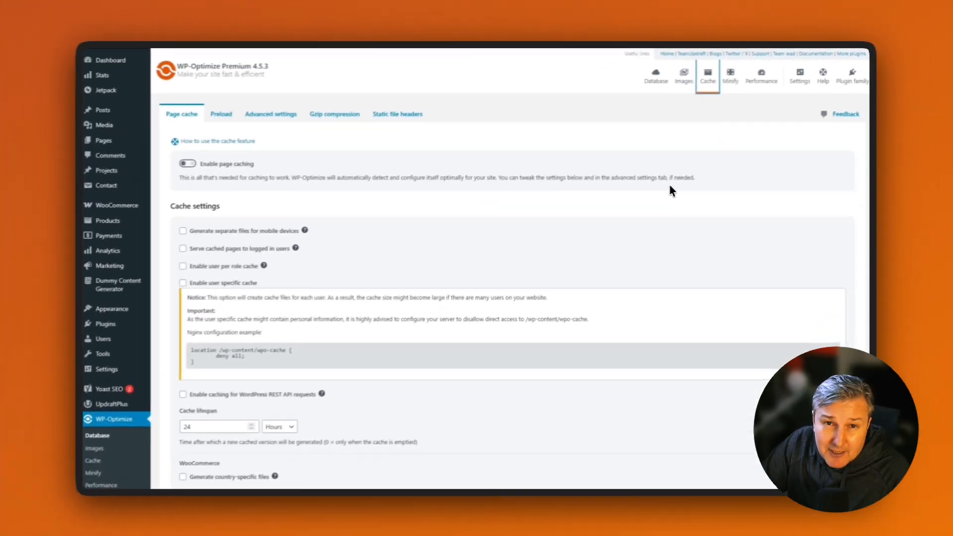
{"action": "left_click", "coordinate": [731, 82]}
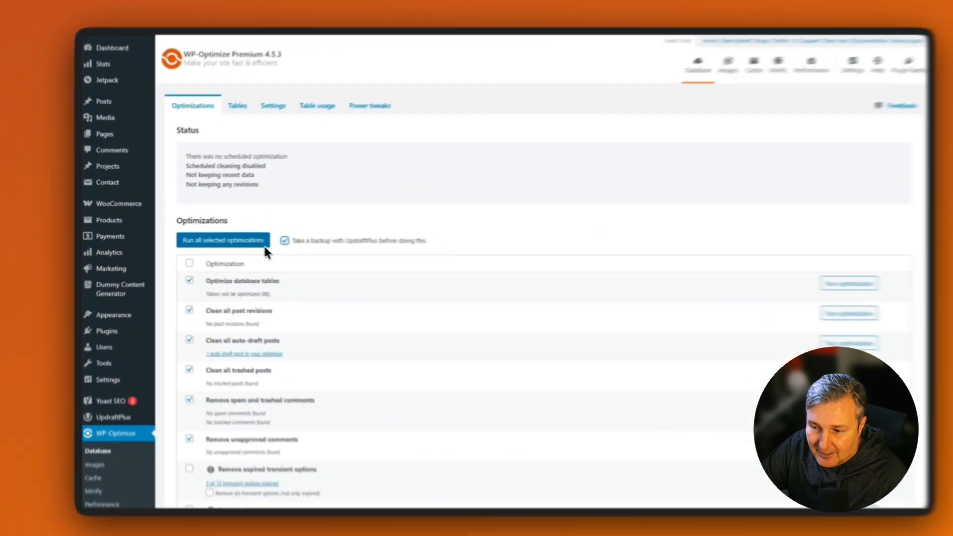
Run all selected database optimizations with an UpdraftPlus backup taken first, and dismiss the backup completion message.
{"action": "left_click", "coordinate": [377, 265]}
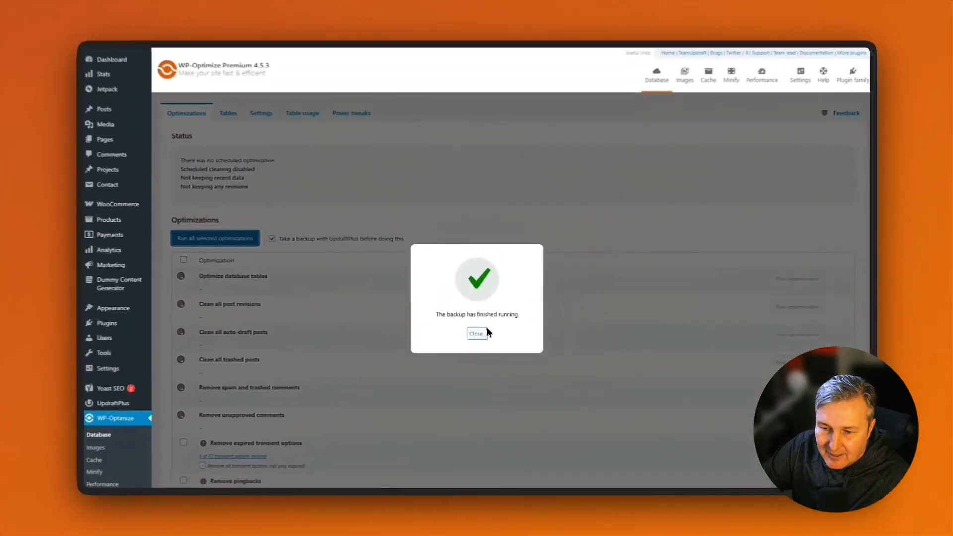
{"action": "left_click", "coordinate": [485, 332]}
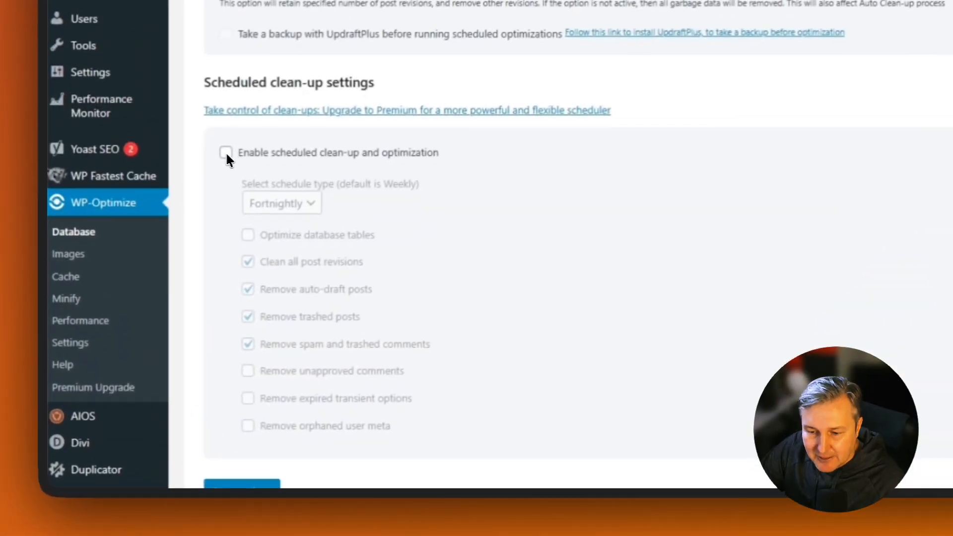
Enable scheduled clean-up and optimization on a weekly schedule, include Optimize database tables, and save the settings.
{"action": "left_click", "coordinate": [179, 301]}
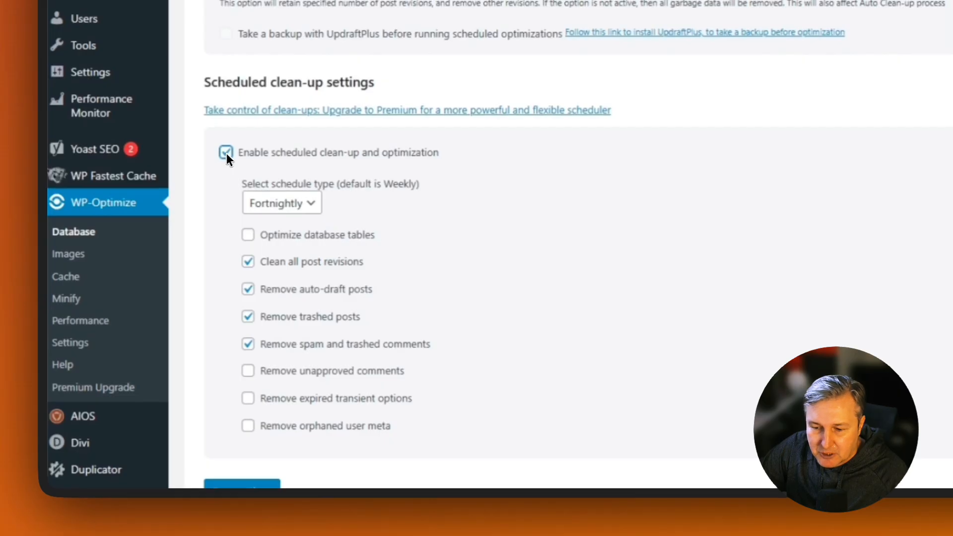
{"action": "left_click", "coordinate": [294, 205]}
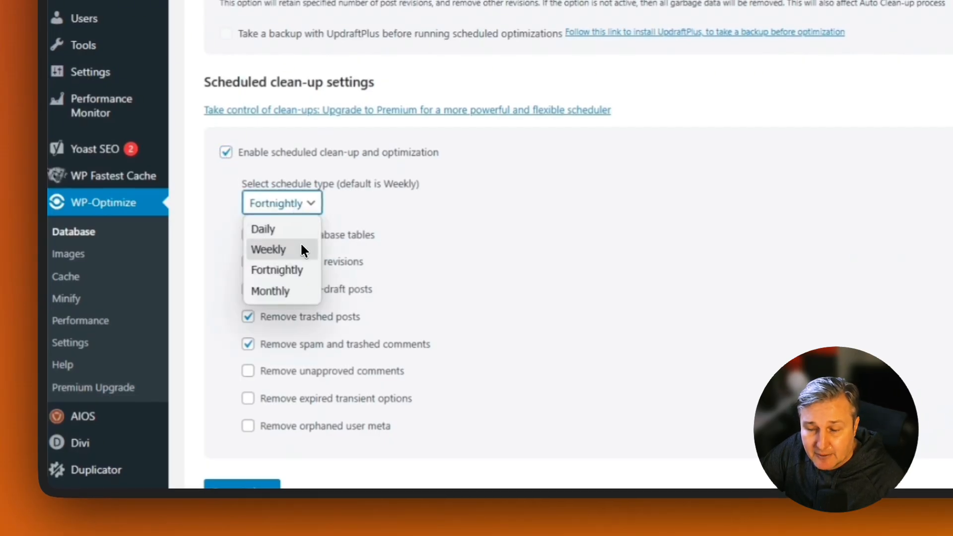
{"action": "key", "text": "Escape"}
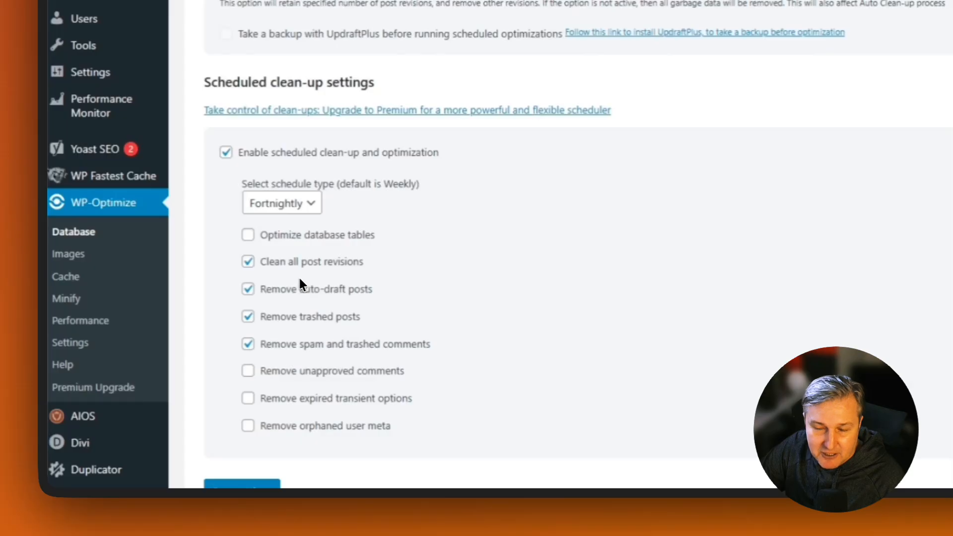
{"action": "left_click", "coordinate": [300, 205]}
{"action": "left_click", "coordinate": [300, 249]}
{"action": "left_click", "coordinate": [249, 235]}
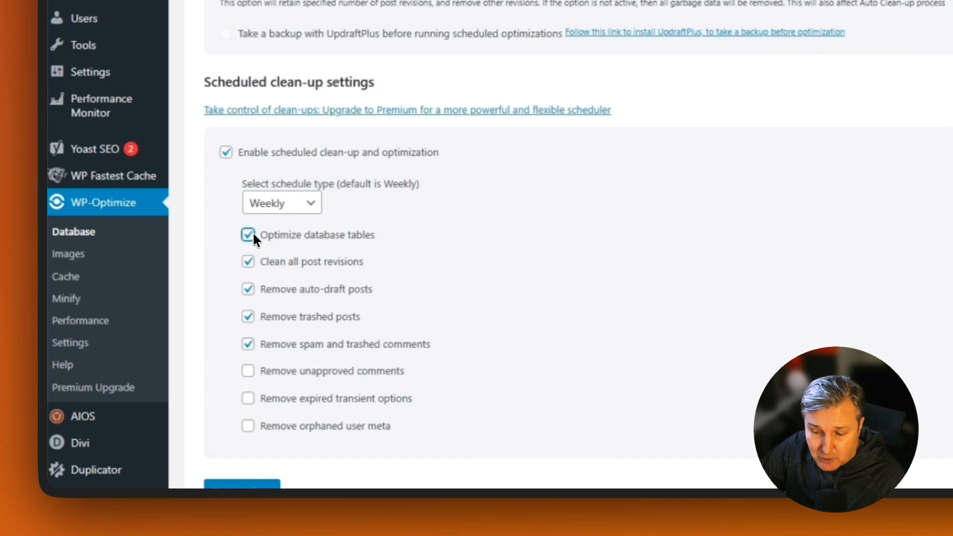
{"action": "left_click", "coordinate": [255, 486]}
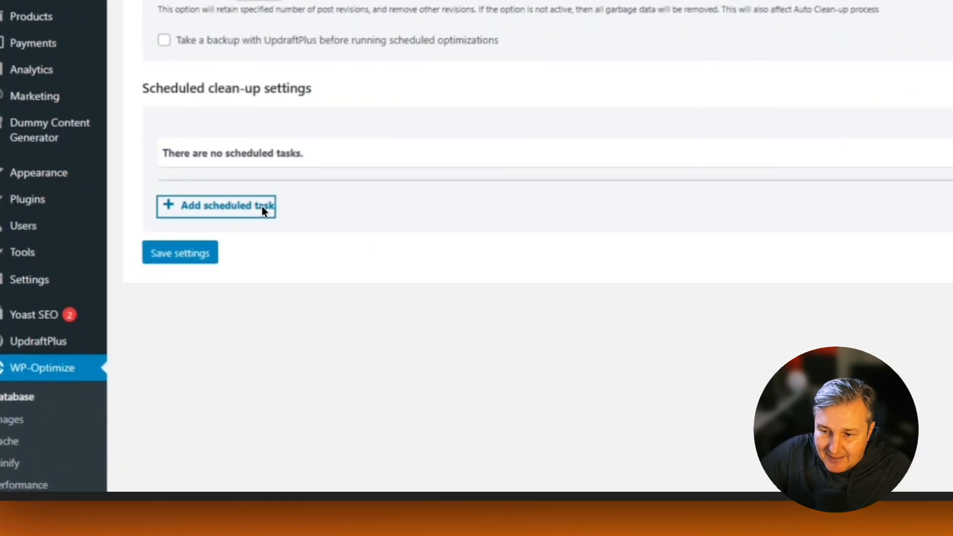
Add a scheduled task that runs Optimize database tables monthly at 12:00 AM on day 1, and save it.
{"action": "left_click", "coordinate": [261, 206]}
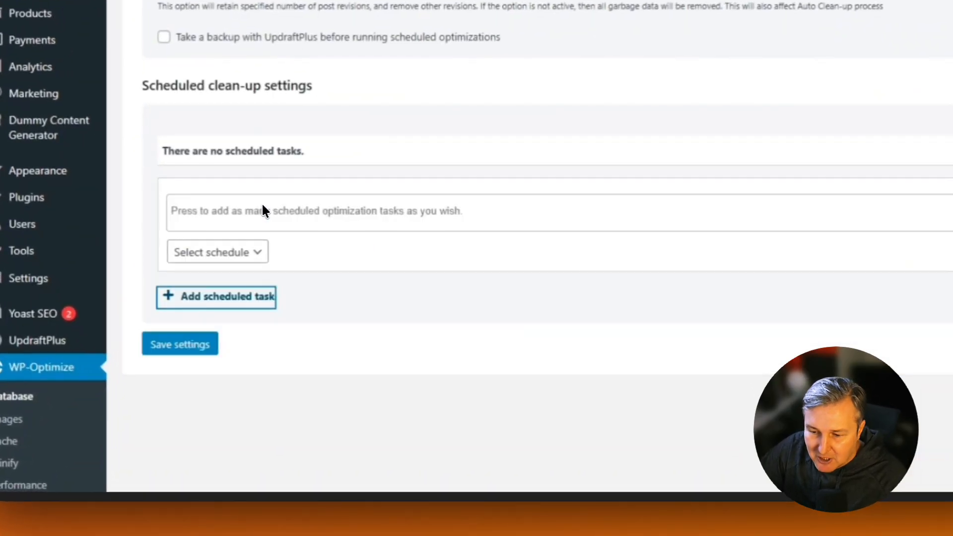
{"action": "left_click", "coordinate": [243, 254]}
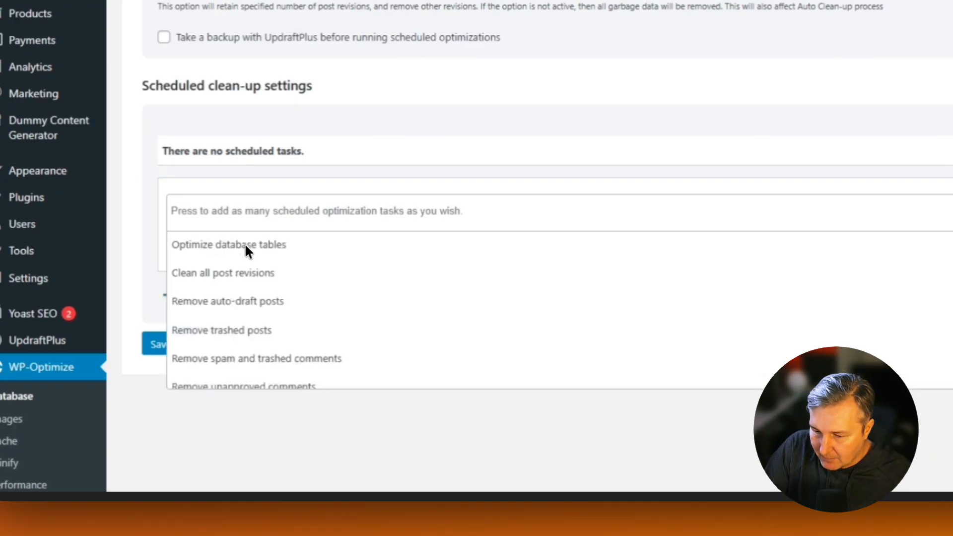
{"action": "left_click", "coordinate": [247, 249]}
{"action": "left_click", "coordinate": [228, 276]}
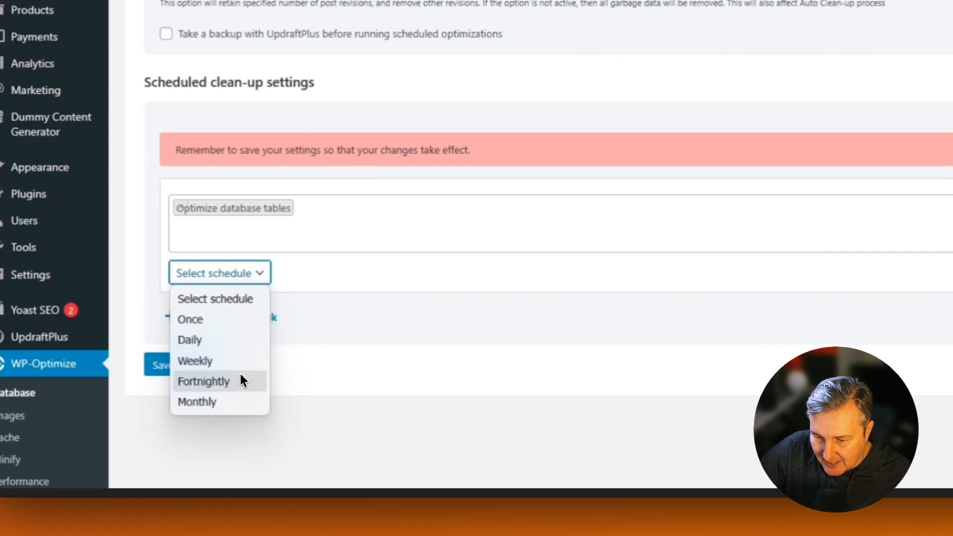
{"action": "left_click", "coordinate": [244, 402]}
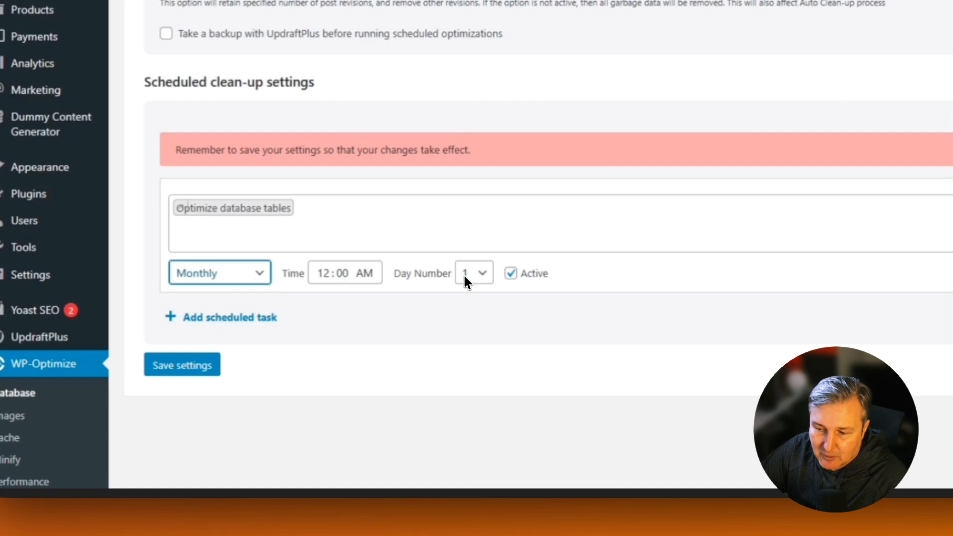
{"action": "left_click", "coordinate": [830, 277]}
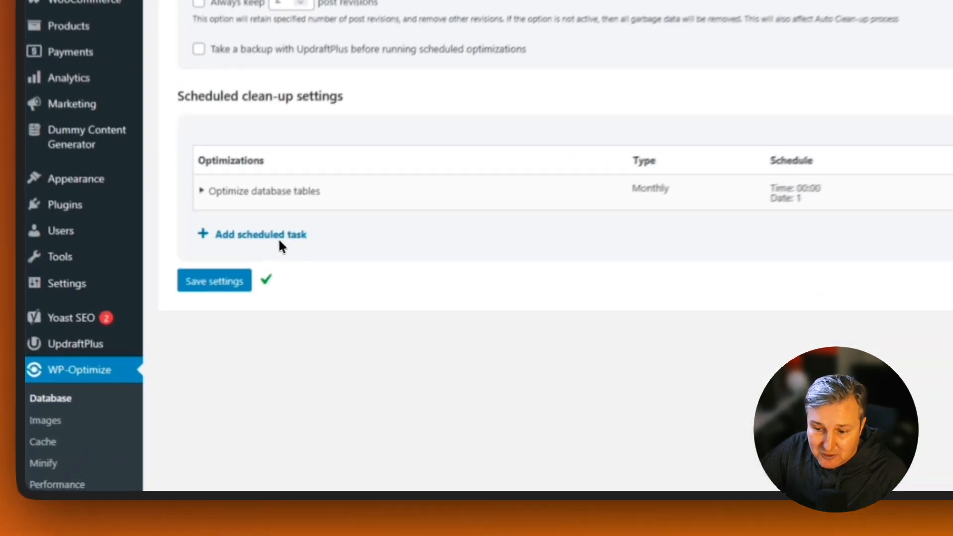
Add a second scheduled task containing Clean all post revisions, Remove trashed posts and Remove auto-draft posts.
{"action": "left_click", "coordinate": [223, 343]}
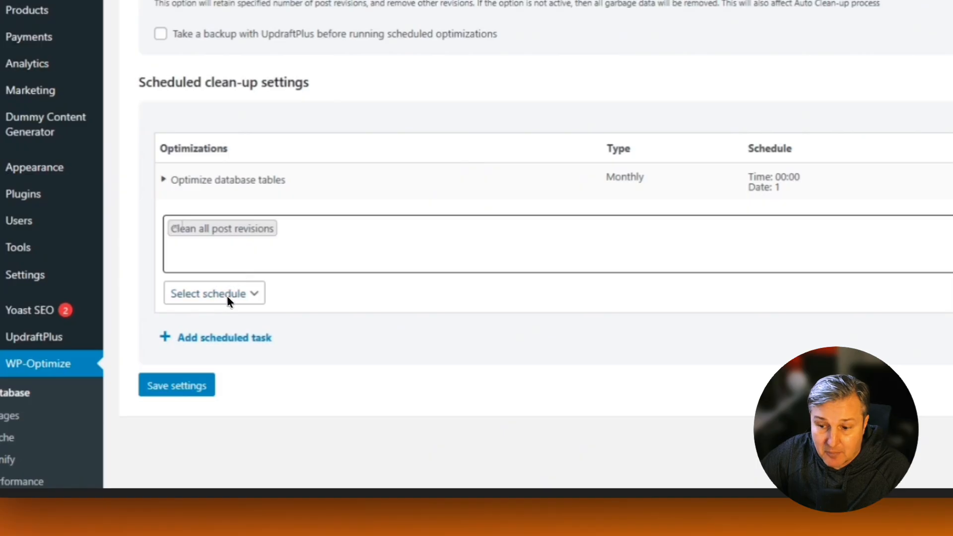
{"action": "left_click", "coordinate": [242, 292]}
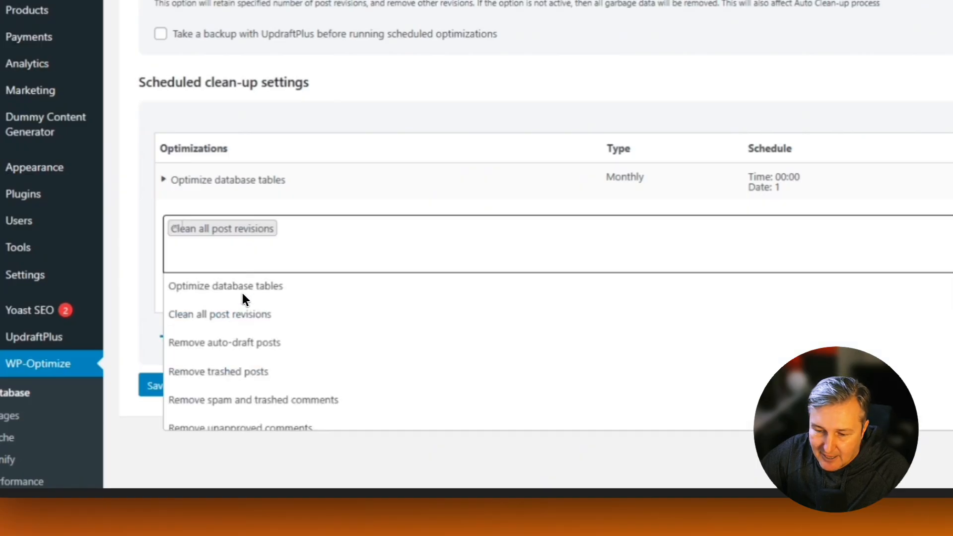
{"action": "left_click", "coordinate": [219, 372]}
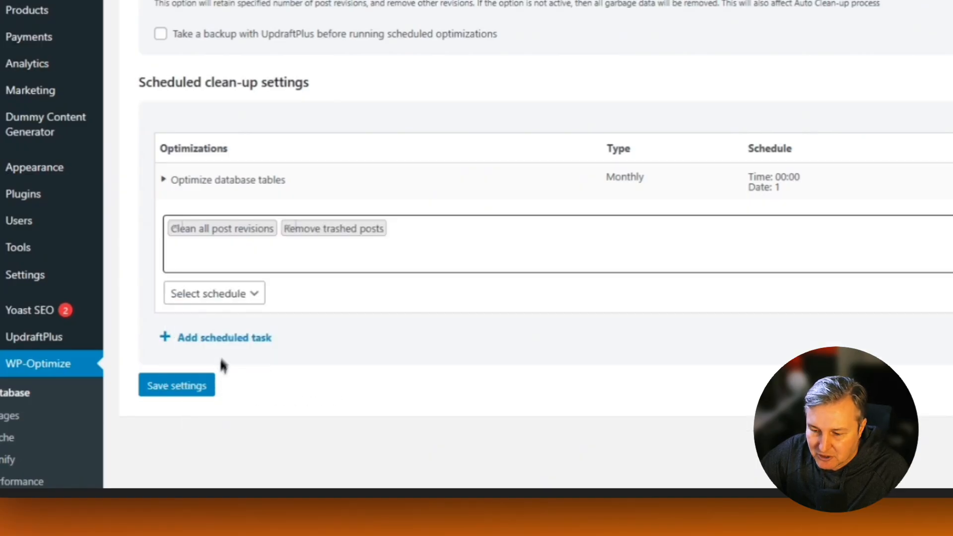
{"action": "left_click", "coordinate": [238, 290]}
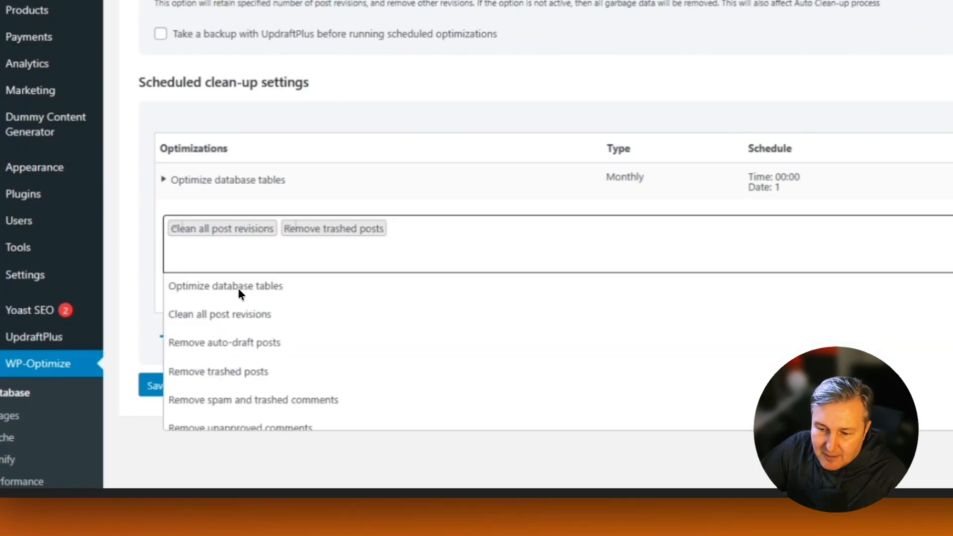
{"action": "left_click", "coordinate": [246, 341]}
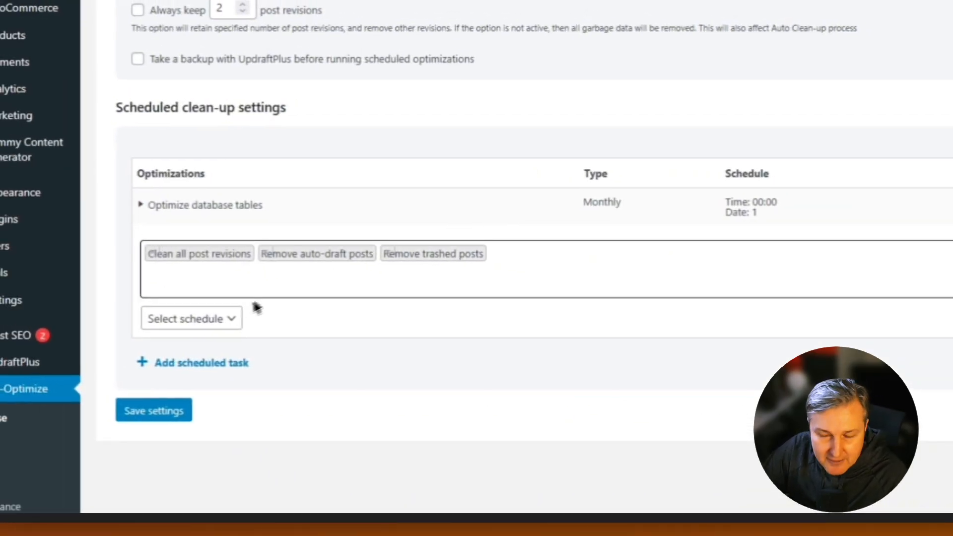
Set the post clean-up task to run weekly at 12:00 AM and choose its weekday.
{"action": "left_click", "coordinate": [208, 319]}
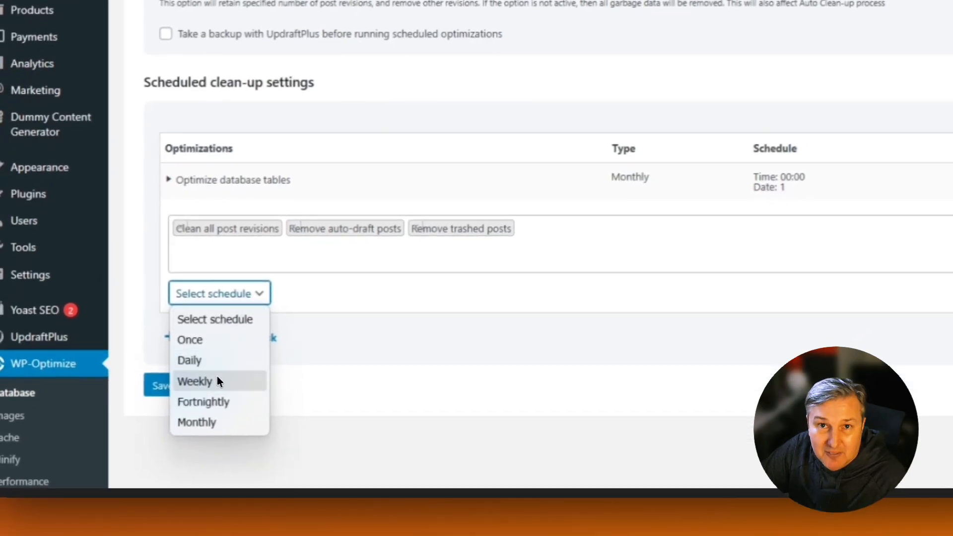
{"action": "left_click", "coordinate": [217, 380]}
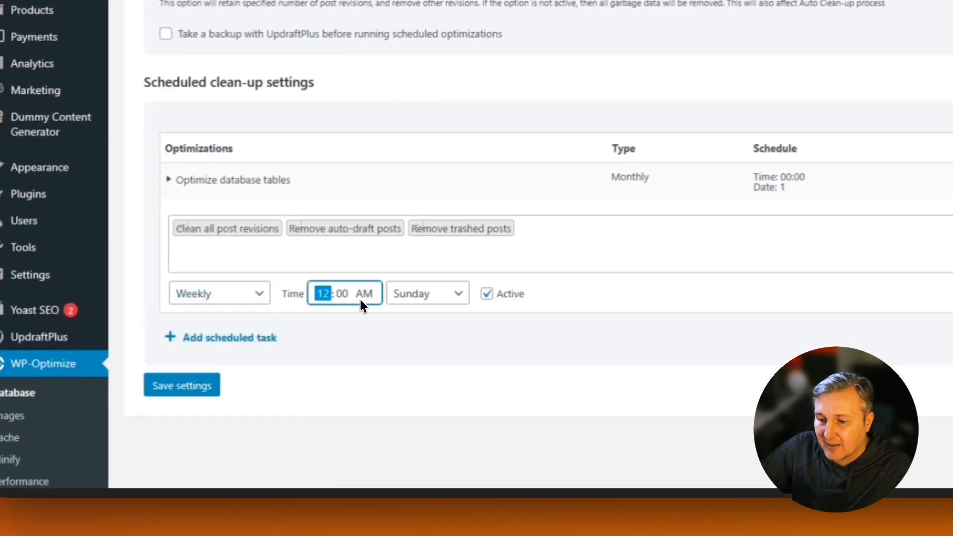
{"action": "left_click", "coordinate": [437, 294]}
{"action": "left_click", "coordinate": [410, 360]}
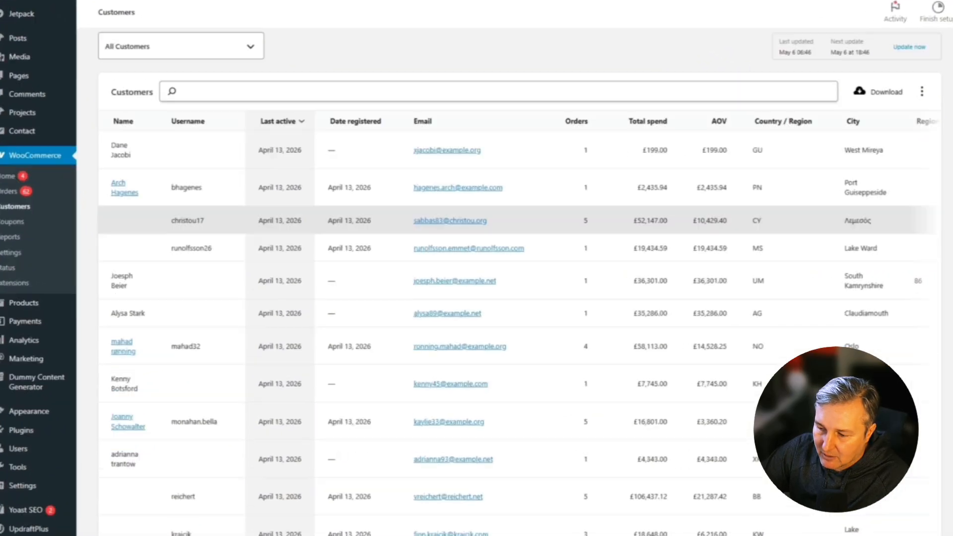
Examine the order counts and total spend in the WooCommerce customers list.
{"action": "scroll", "coordinate": [493, 294], "scroll_direction": "down", "scroll_amount": 8}
{"action": "scroll", "coordinate": [493, 268], "scroll_direction": "down", "scroll_amount": 1}
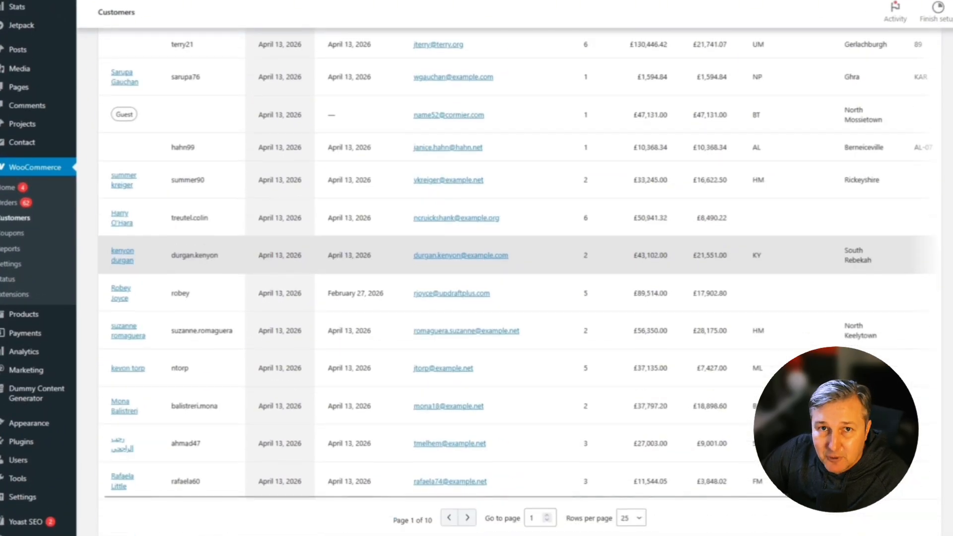
{"action": "scroll", "coordinate": [493, 467], "scroll_direction": "up", "scroll_amount": 9}
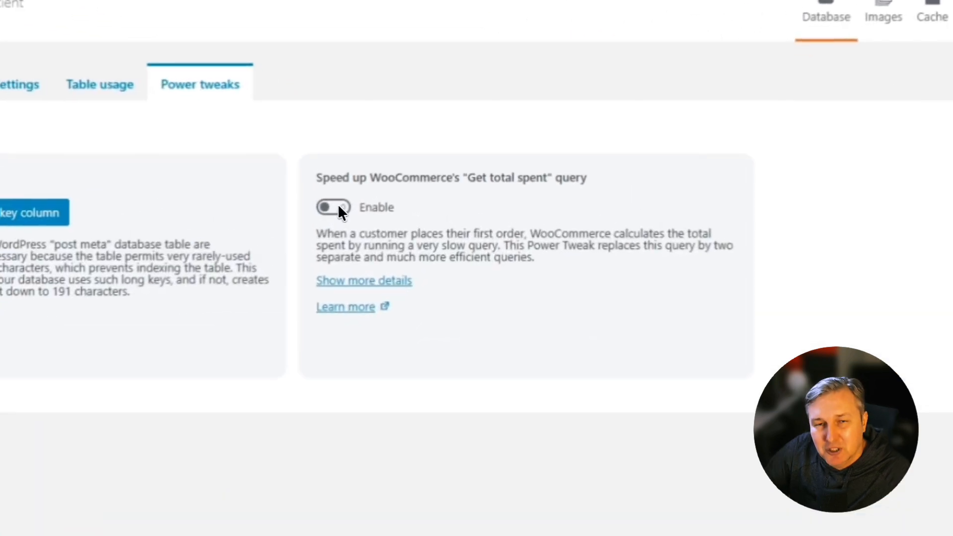
Enable the power tweak that speeds up WooCommerce's "Get total spent" query.
{"action": "left_click", "coordinate": [416, 173]}
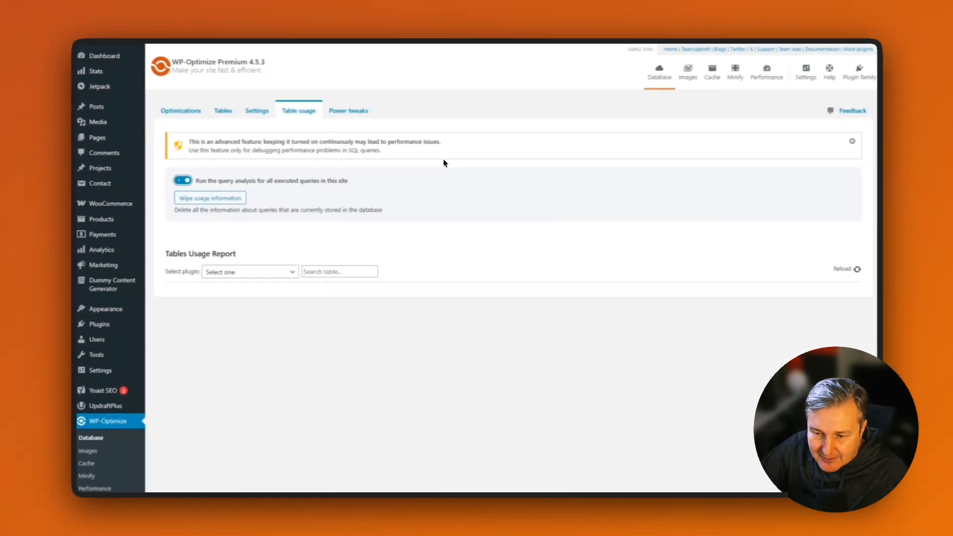
Show the tables usage report for the Jetpack plugin.
{"action": "left_click", "coordinate": [266, 272]}
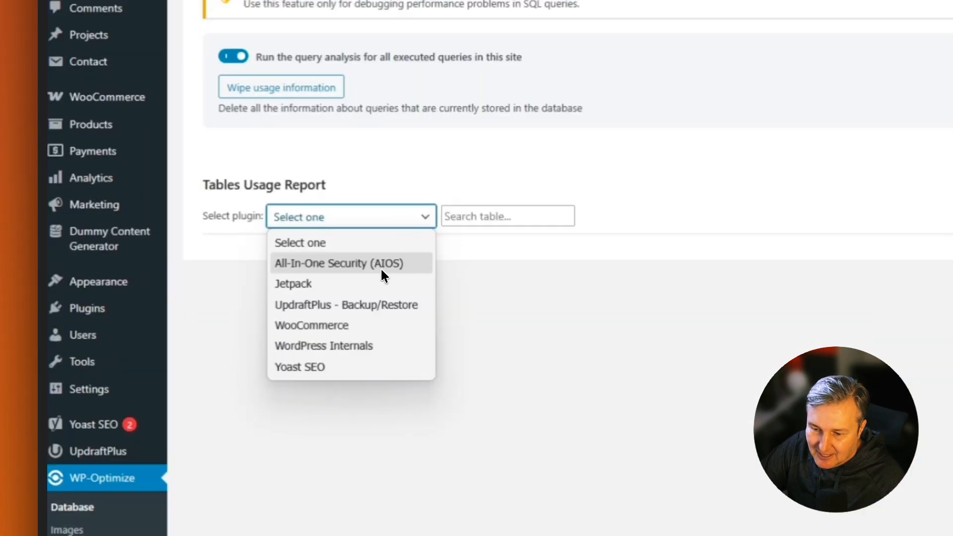
{"action": "left_click", "coordinate": [266, 309]}
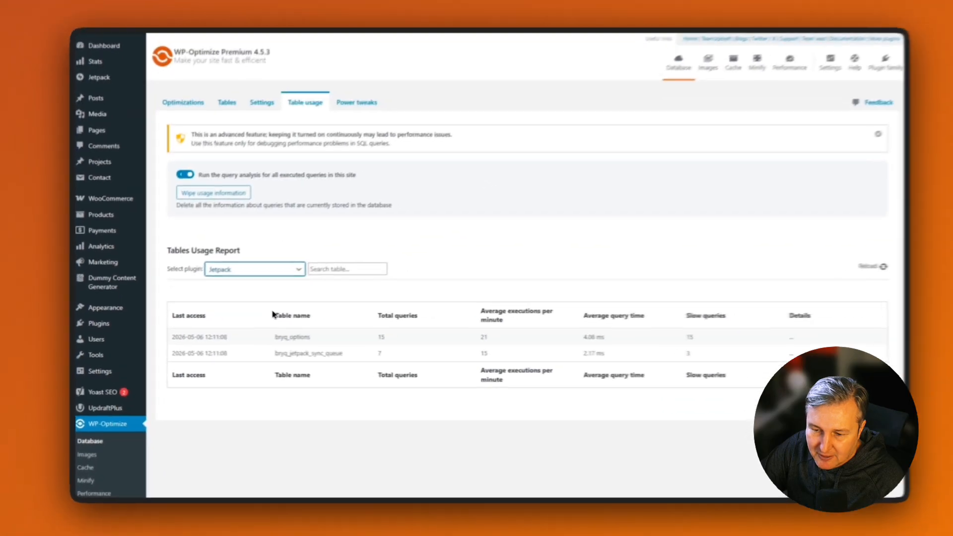